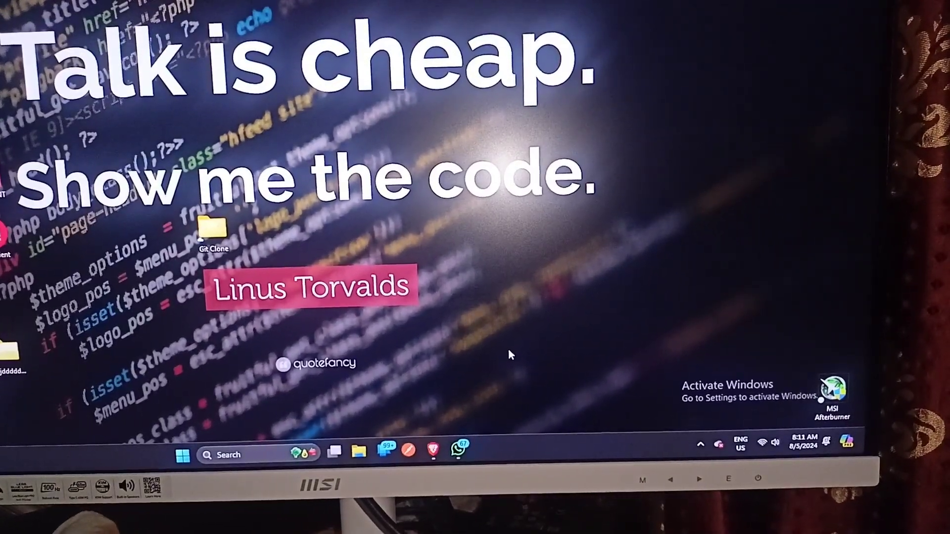
- Open Display settings from the desktop right-click menu
{"action": "right_click", "coordinate": [495, 324]}
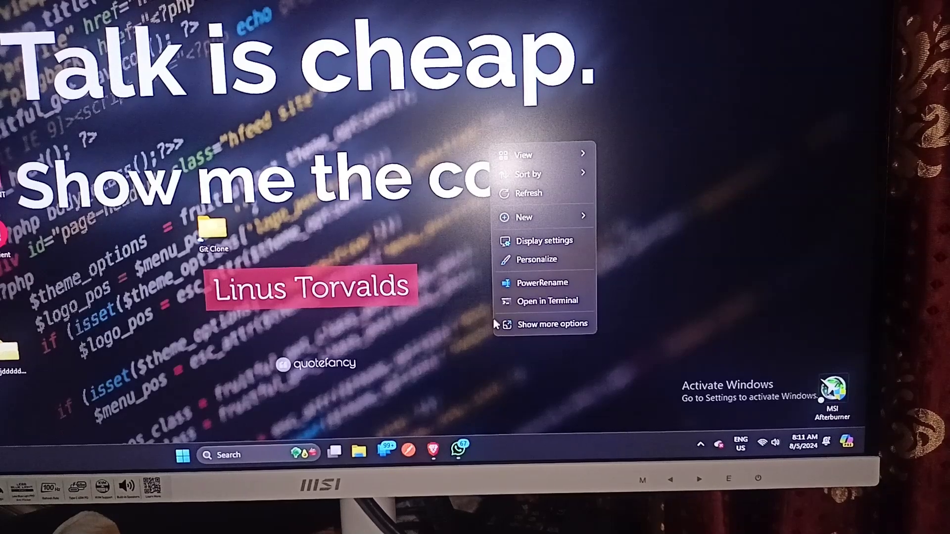
{"action": "left_click", "coordinate": [559, 247]}
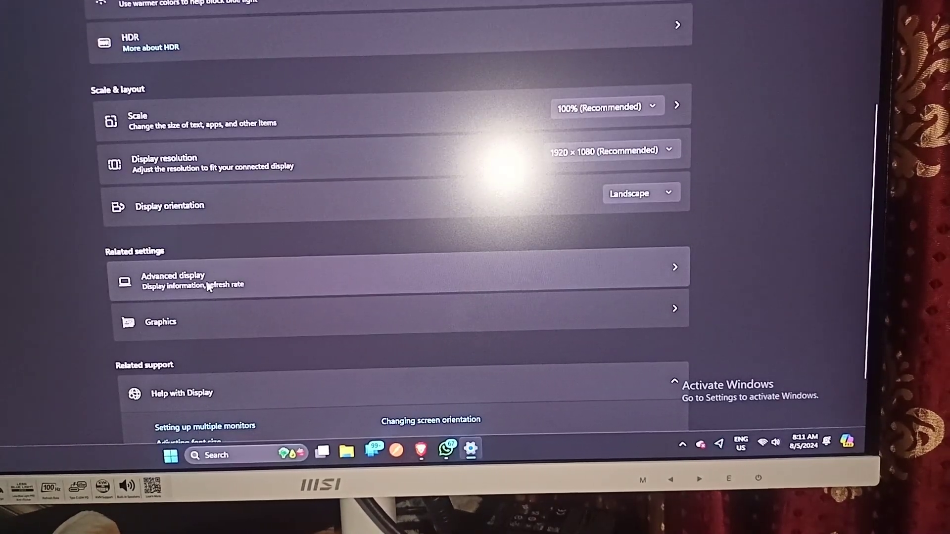
- Go to Advanced display and list both monitors, 22B2WG5 and MSI MD272XP, in the display dropdown
{"action": "left_click", "coordinate": [206, 286]}
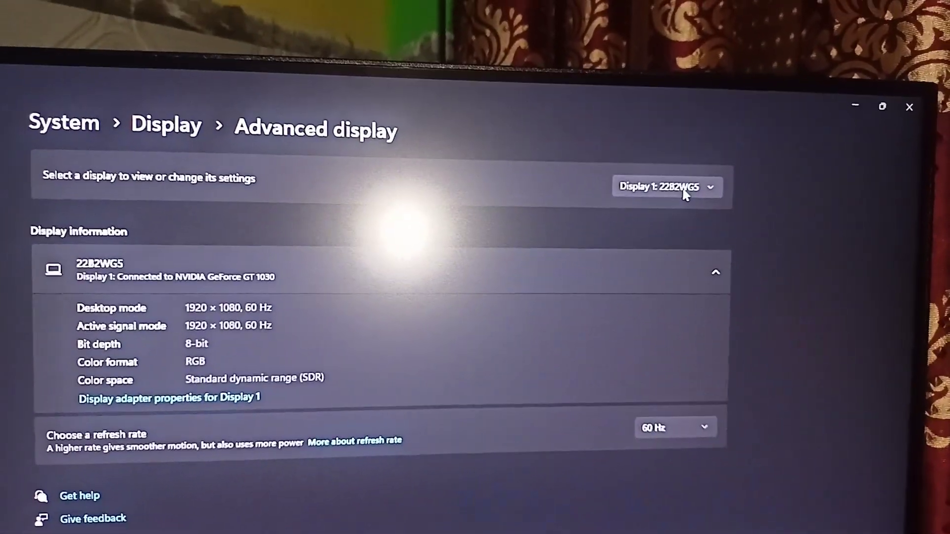
{"action": "left_click", "coordinate": [695, 193]}
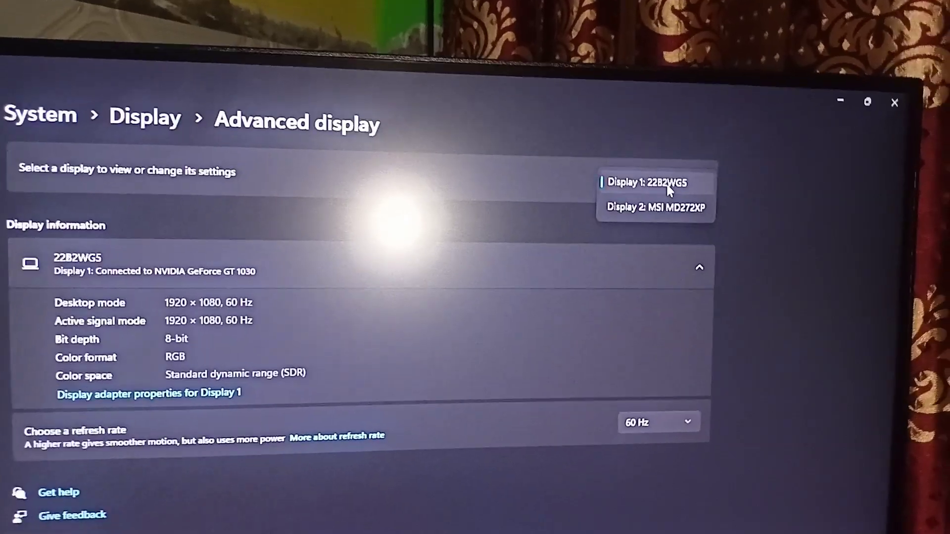